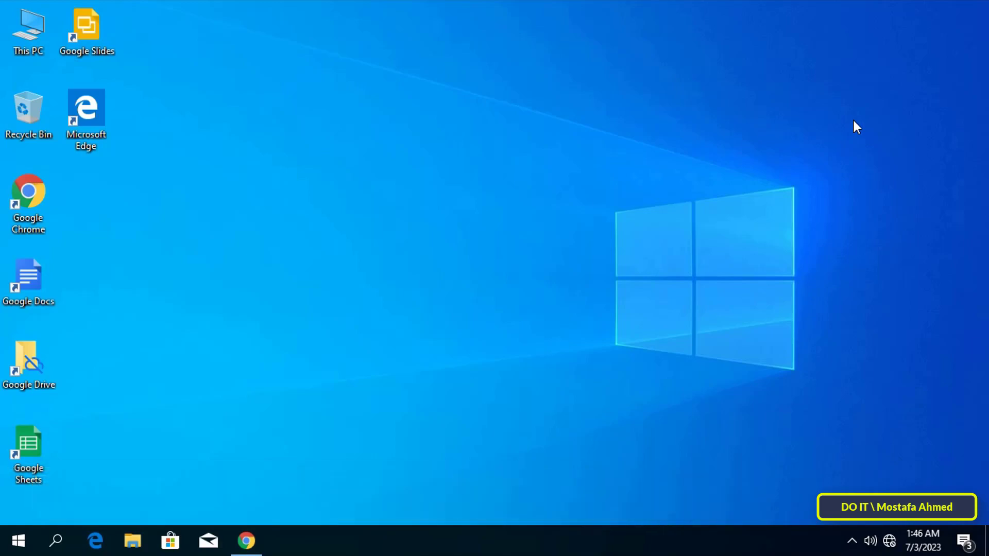
Bring up Chrome and open its Privacy and security settings.
left_click(254, 532)
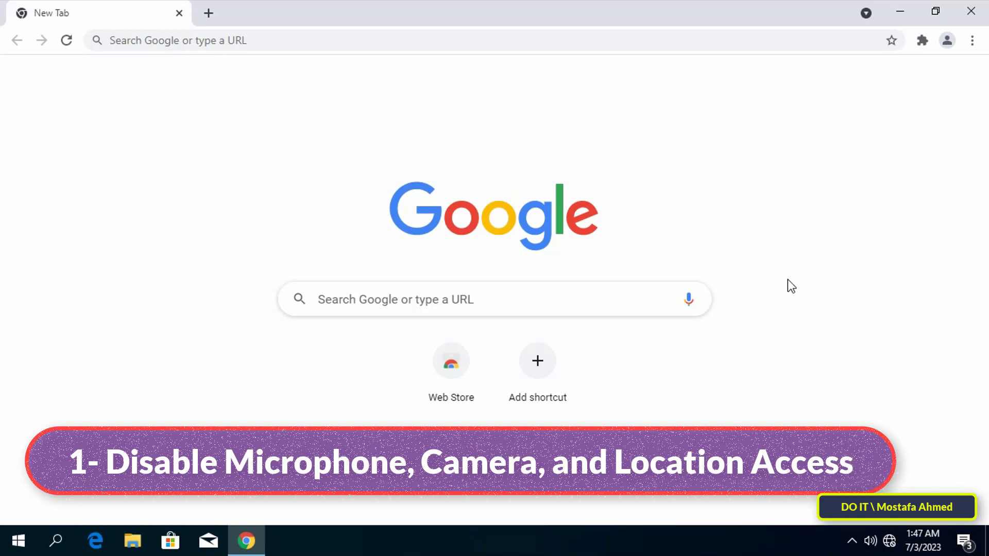
left_click(973, 42)
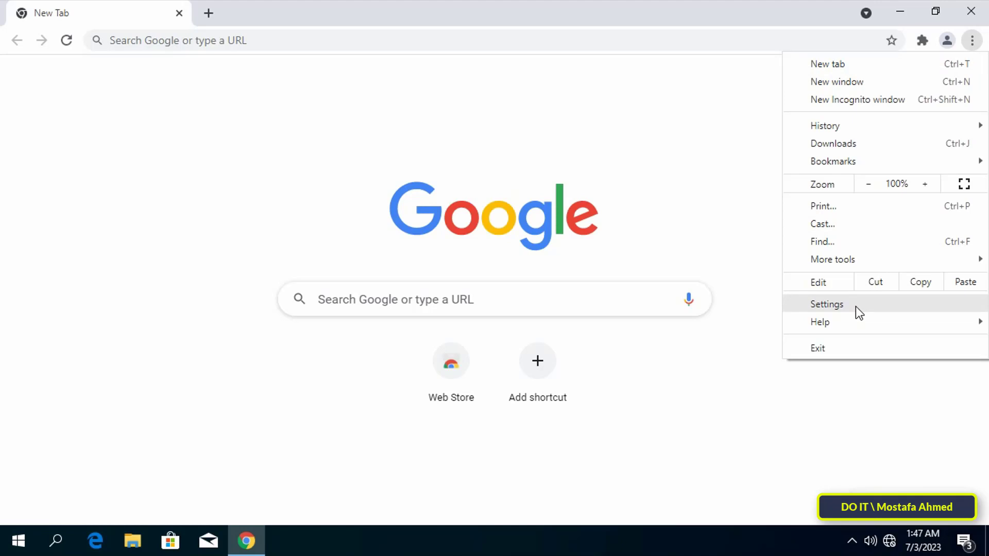
left_click(874, 309)
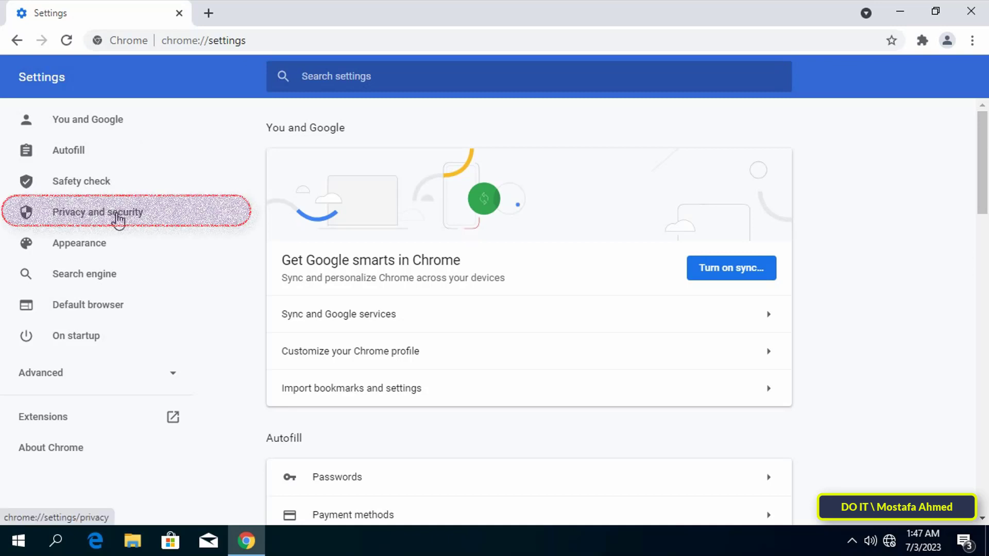
left_click(122, 216)
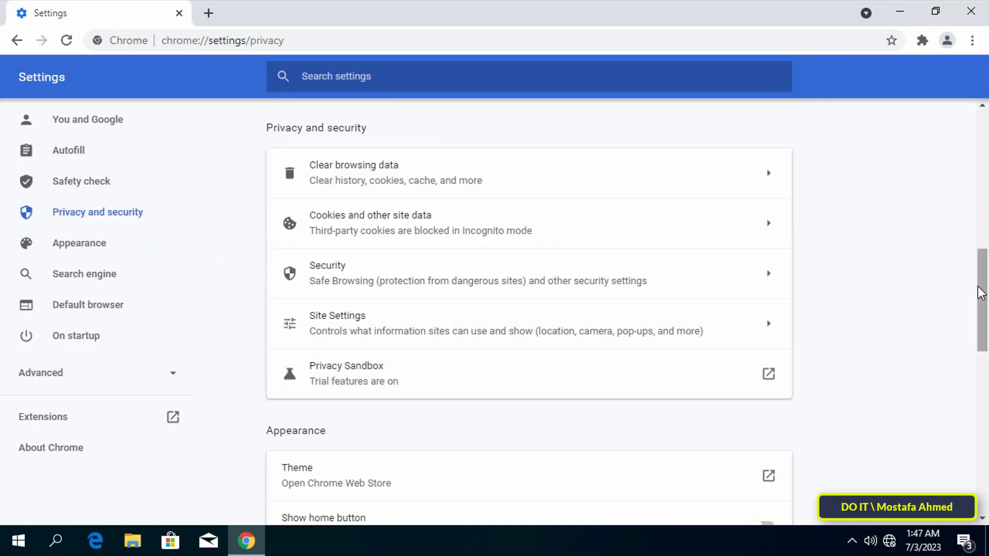
In Site Settings, set Location to 'Don't allow sites to see your location'.
left_click_drag(984, 275, 988, 164)
scroll(988, 164, "up", 2)
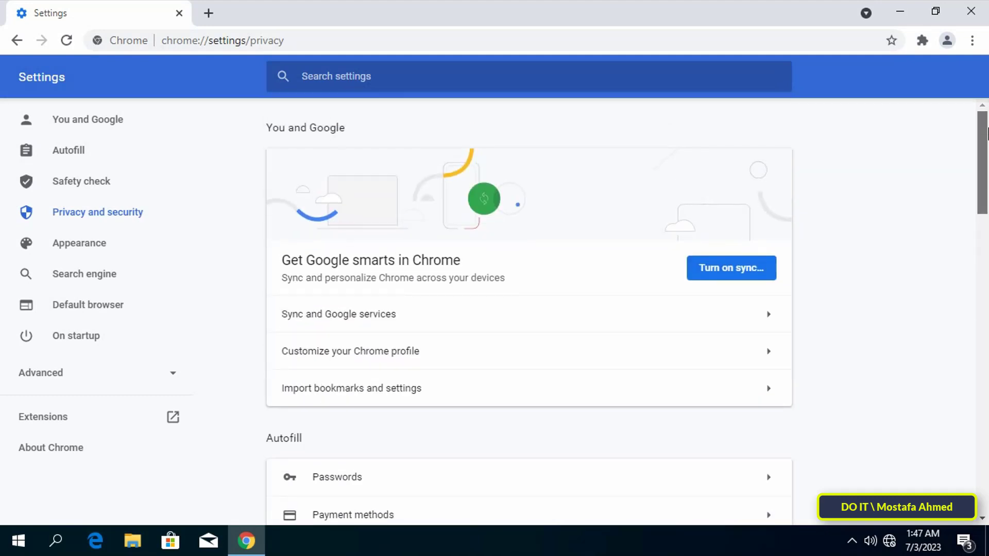
scroll(881, 223, "down", 10)
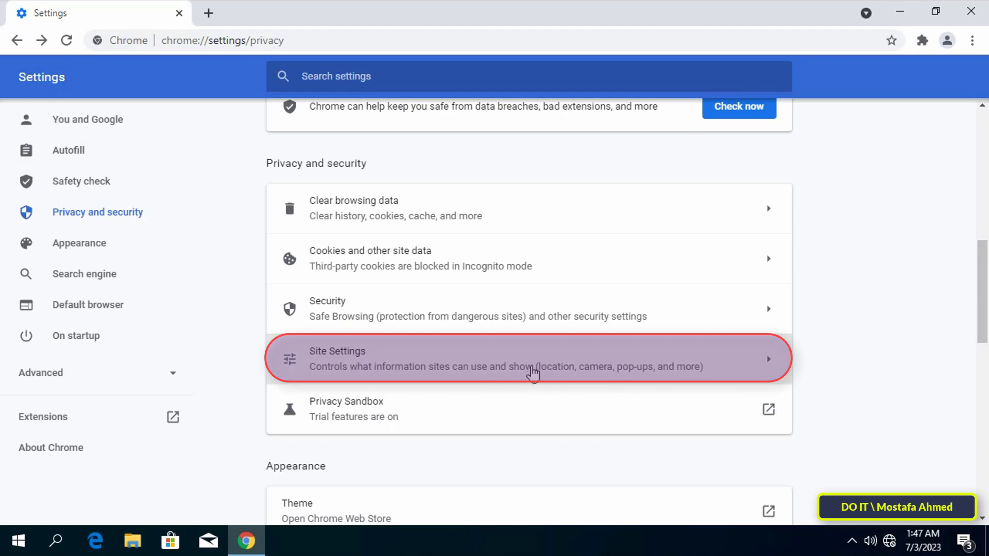
left_click(532, 367)
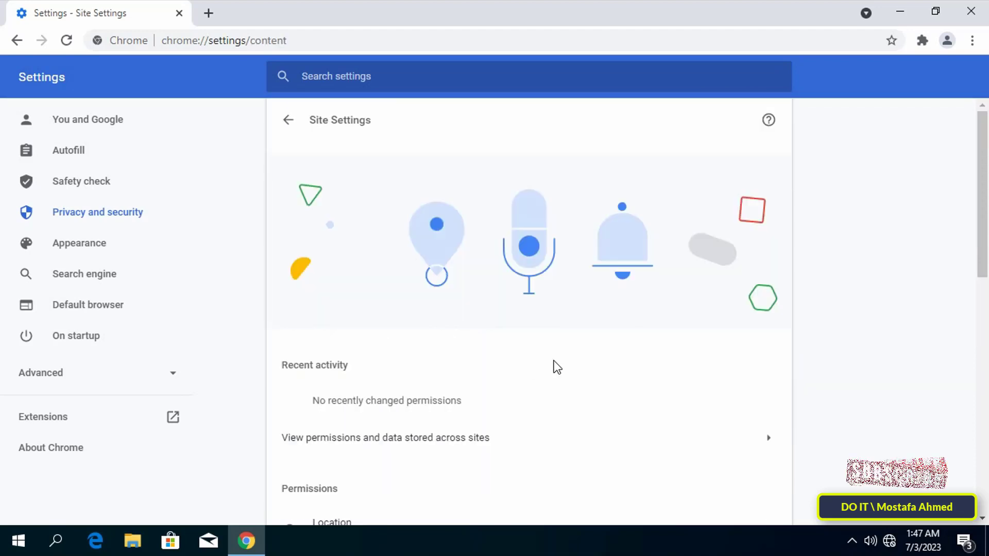
scroll(645, 397, "down", 3)
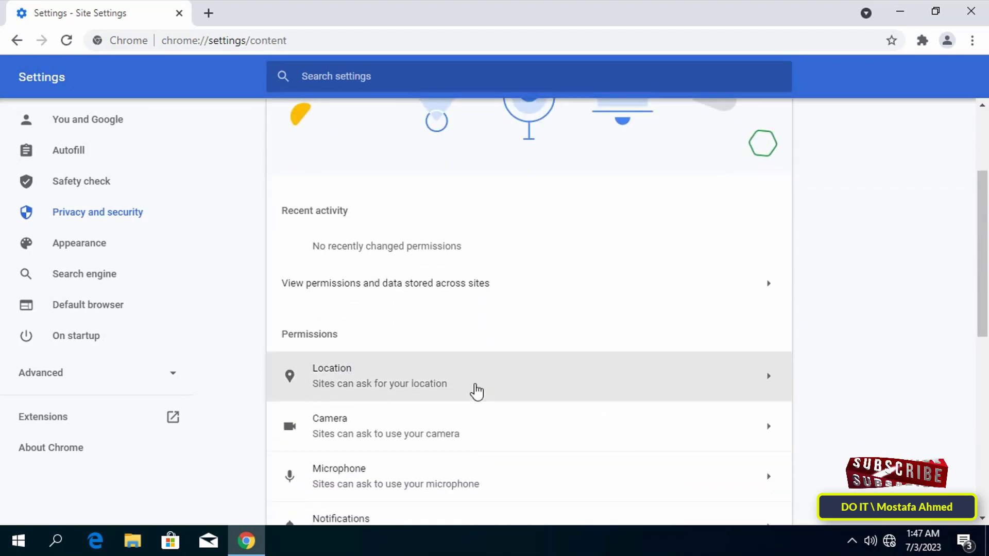
left_click(474, 389)
left_click(289, 308)
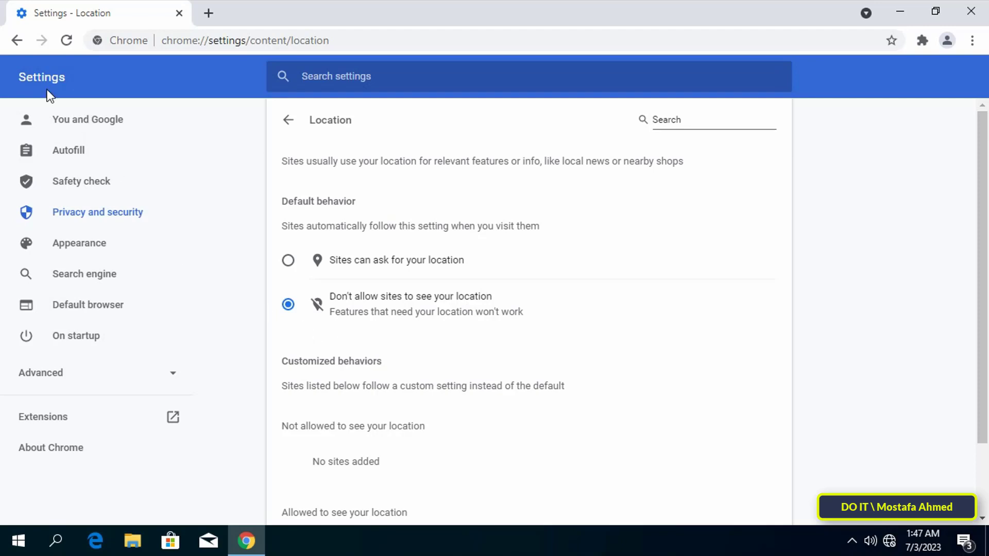
Set the Camera site permission to 'Don't allow sites to use your camera'.
left_click(16, 40)
scroll(404, 335, "down", 3)
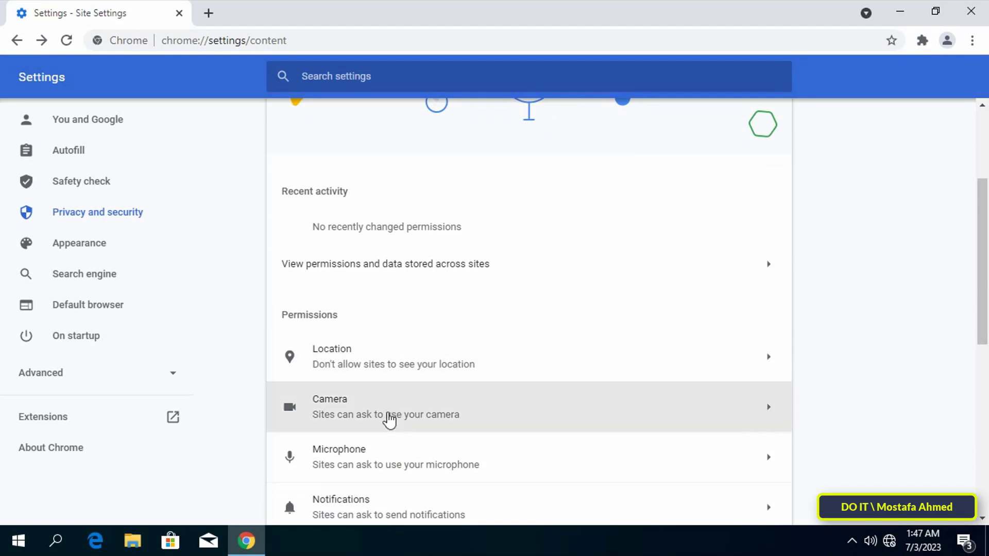
left_click(394, 414)
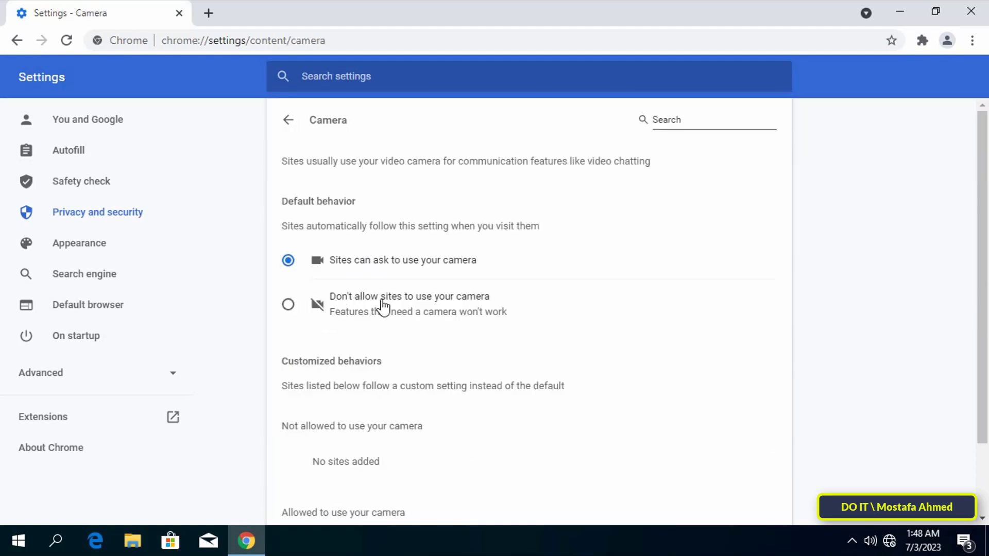
left_click(289, 307)
Set the Microphone site permission to 'Don't allow sites to use your microphone'.
left_click(17, 42)
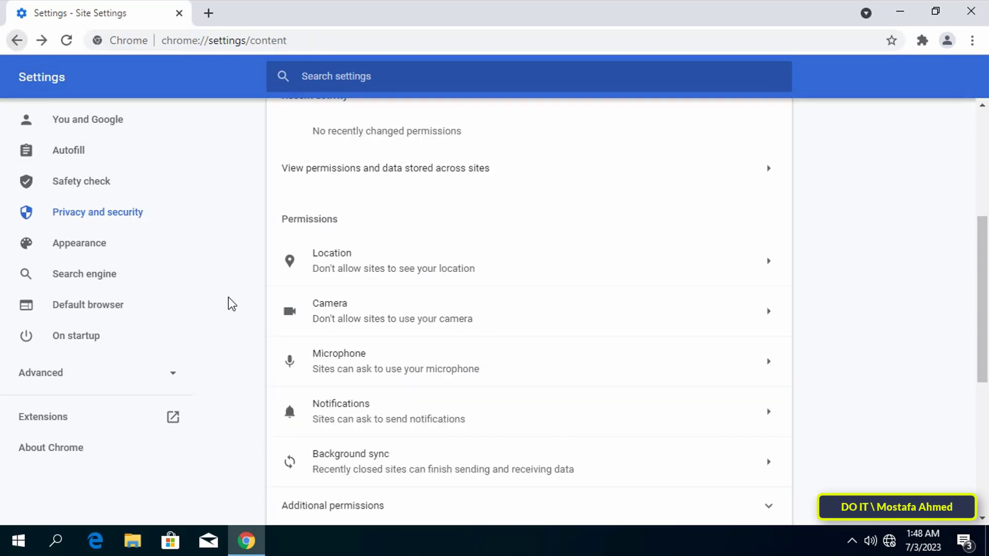
left_click(385, 370)
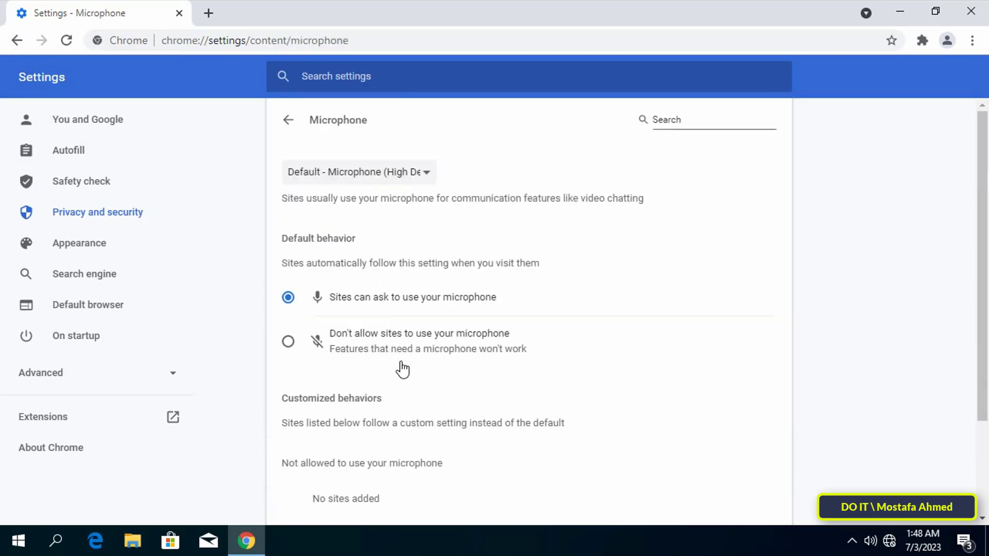
left_click(290, 345)
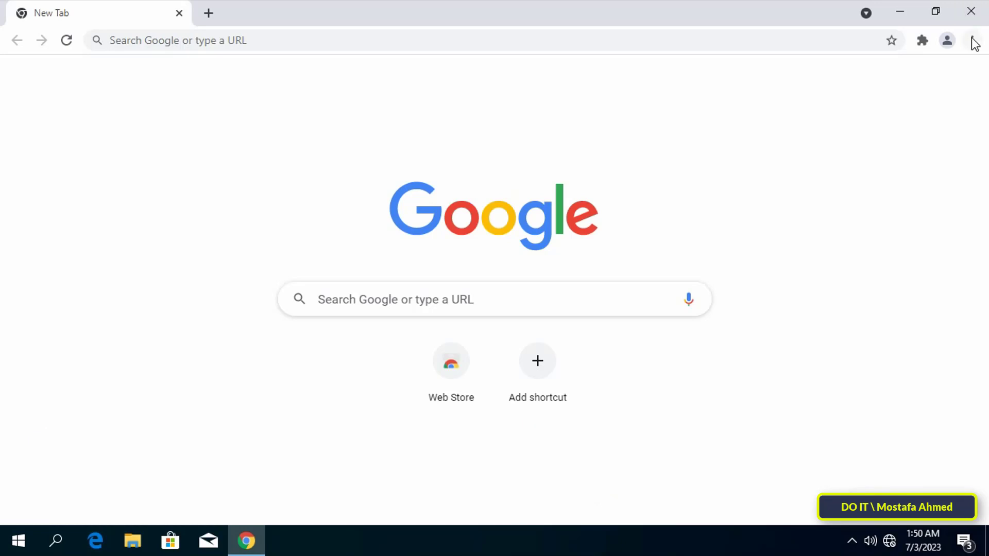
Open Settings > Privacy and security > Security to view Safe Browsing levels.
left_click(973, 41)
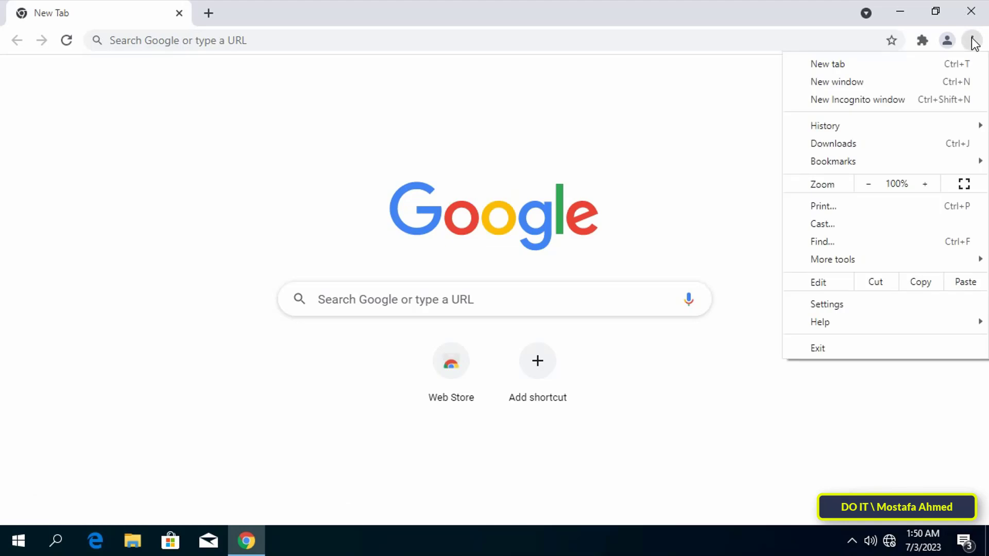
left_click(866, 305)
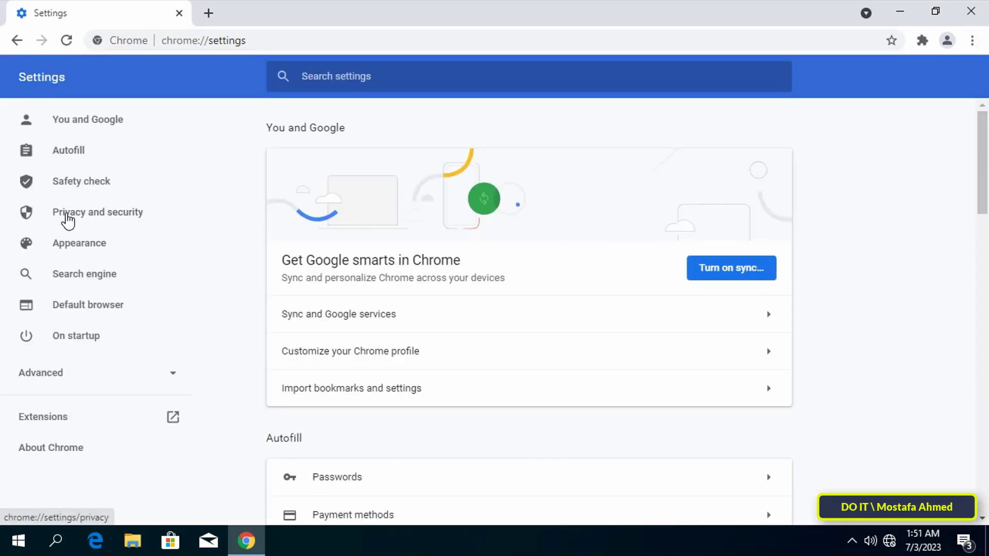
left_click(148, 218)
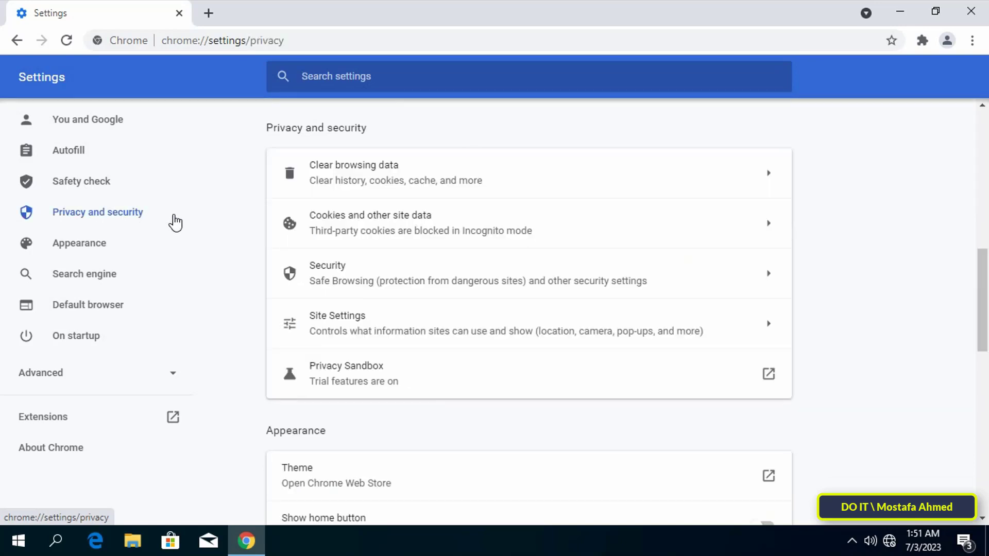
scroll(424, 332, "up", 10)
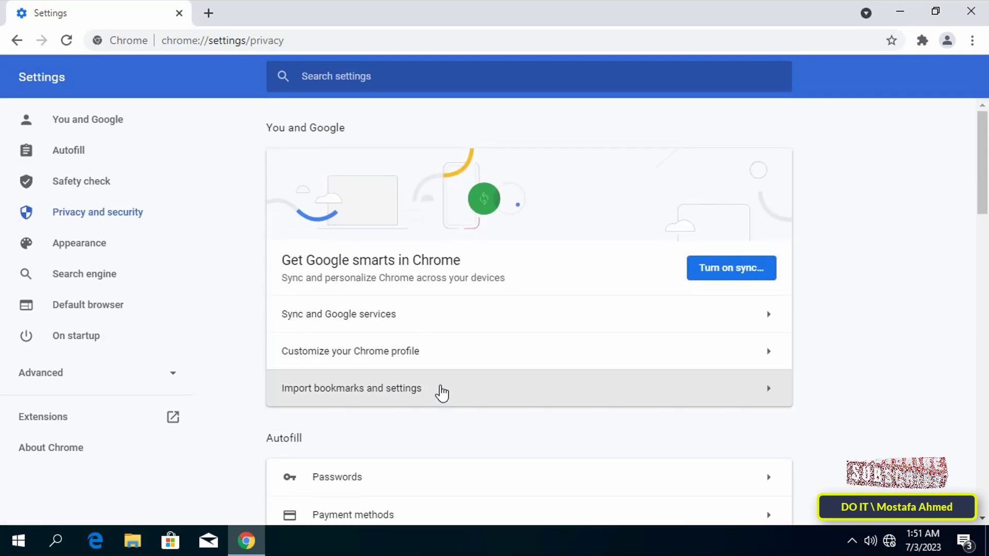
scroll(599, 432, "down", 10)
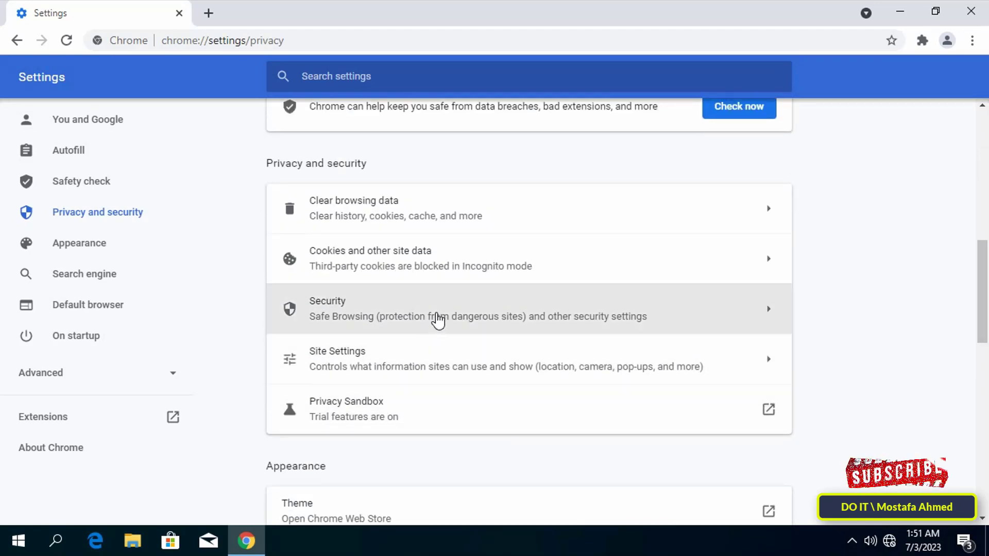
left_click(437, 316)
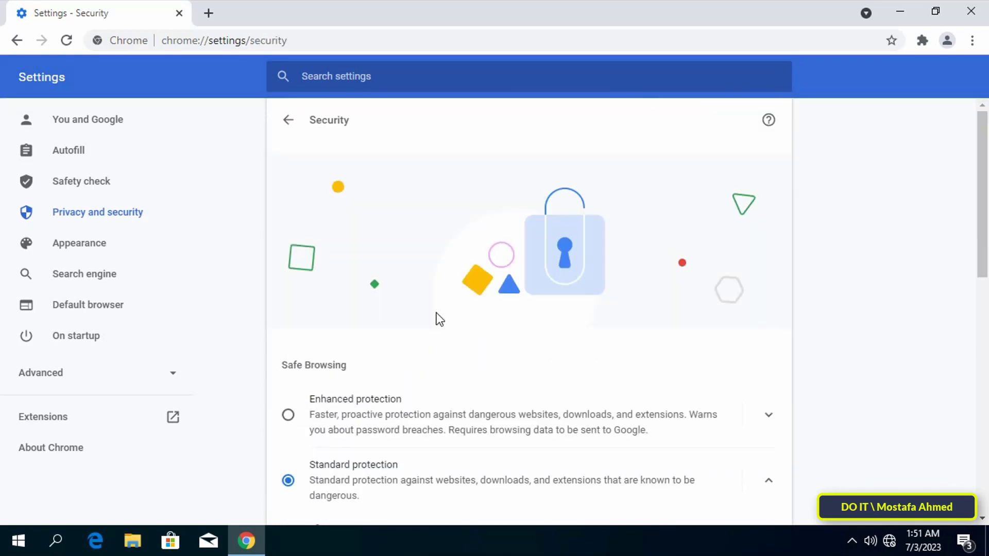
Select Enhanced protection under Safe Browsing.
scroll(656, 402, "down", 5)
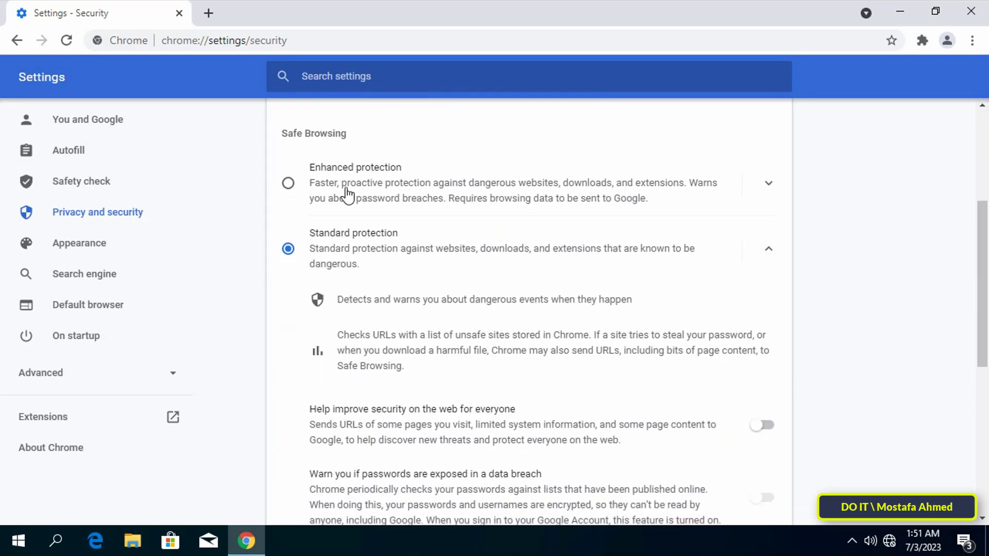
left_click(309, 190)
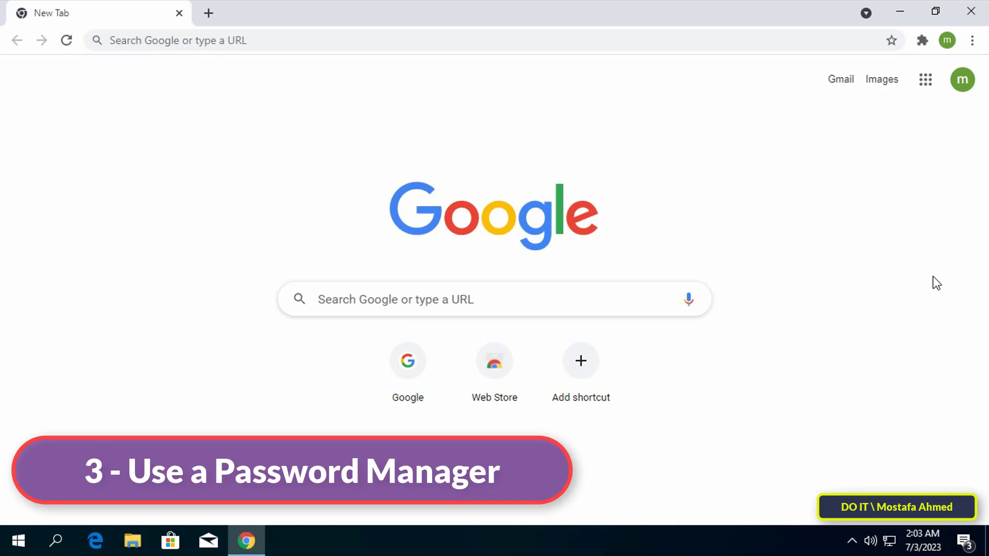
Open Chrome Settings on the Autofill section.
left_click(973, 40)
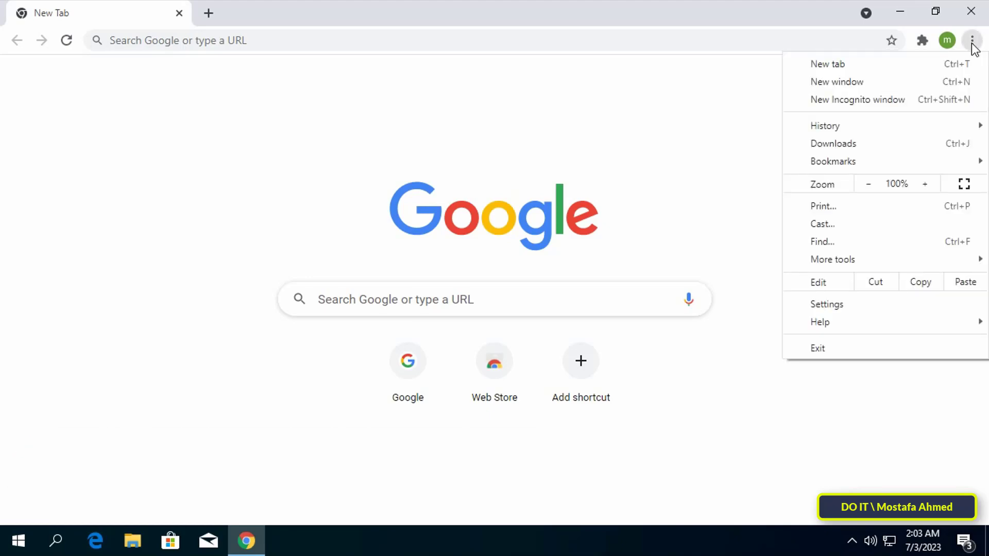
left_click(865, 304)
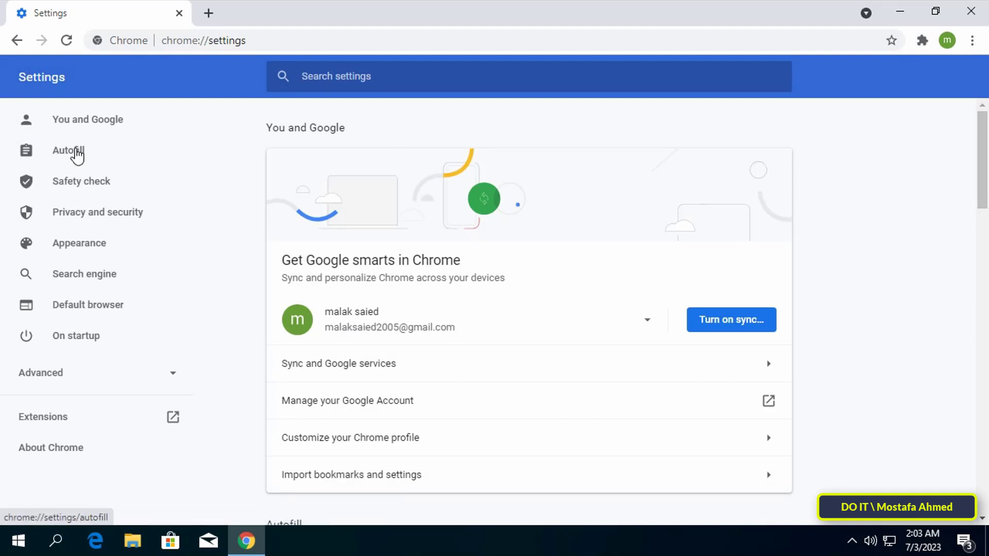
left_click(138, 157)
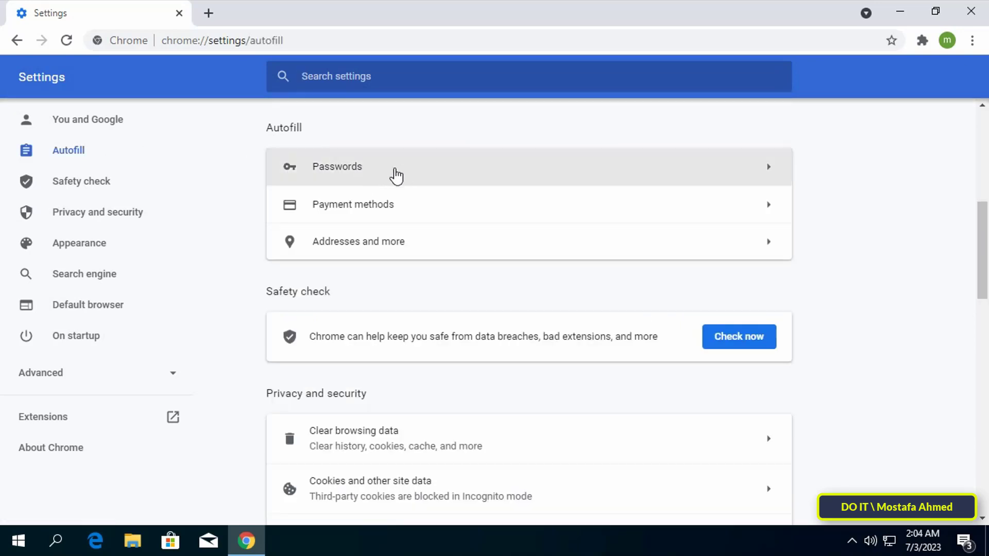
In Password Manager settings, turn on Offer to save passwords, Auto sign-in and Password alerts.
left_click(493, 172)
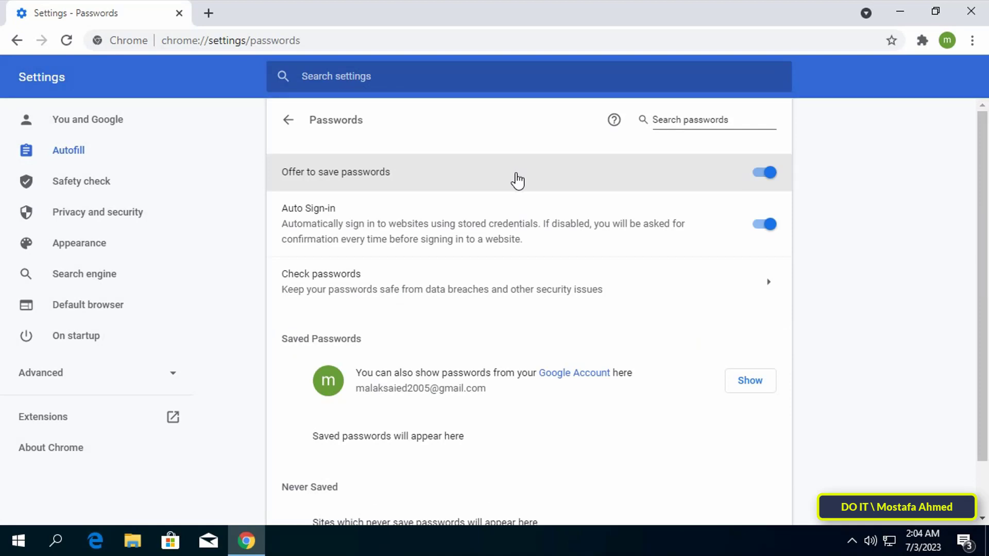
left_click(583, 373)
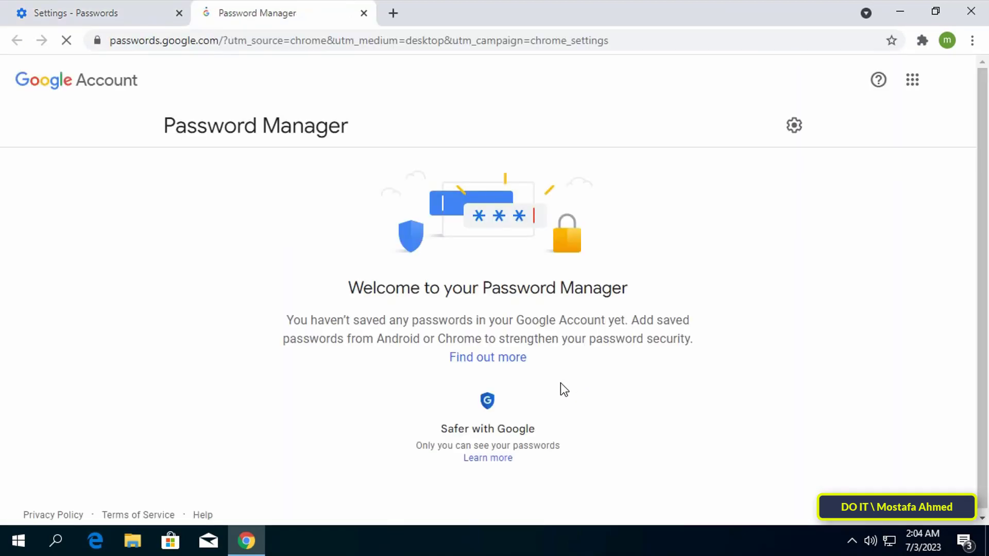
left_click(793, 125)
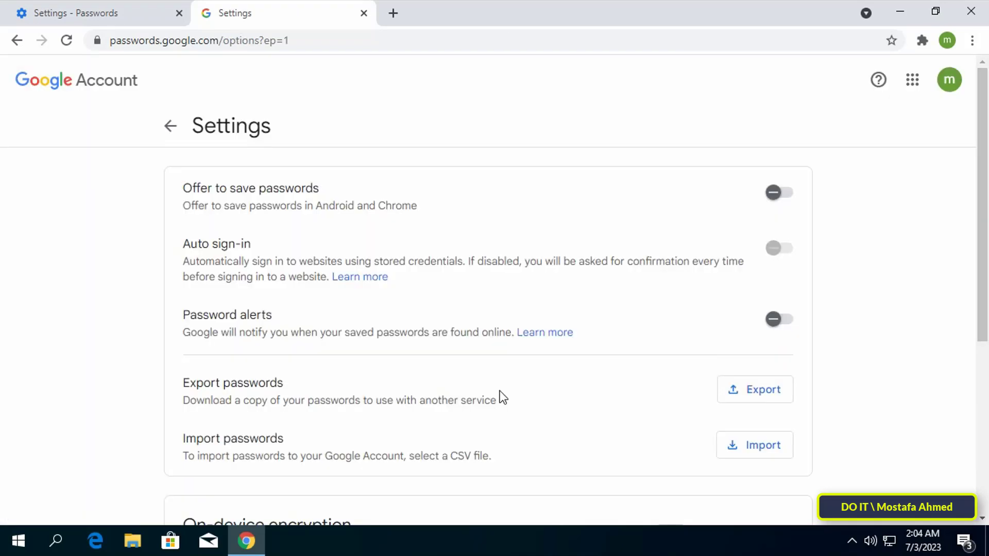
left_click(778, 194)
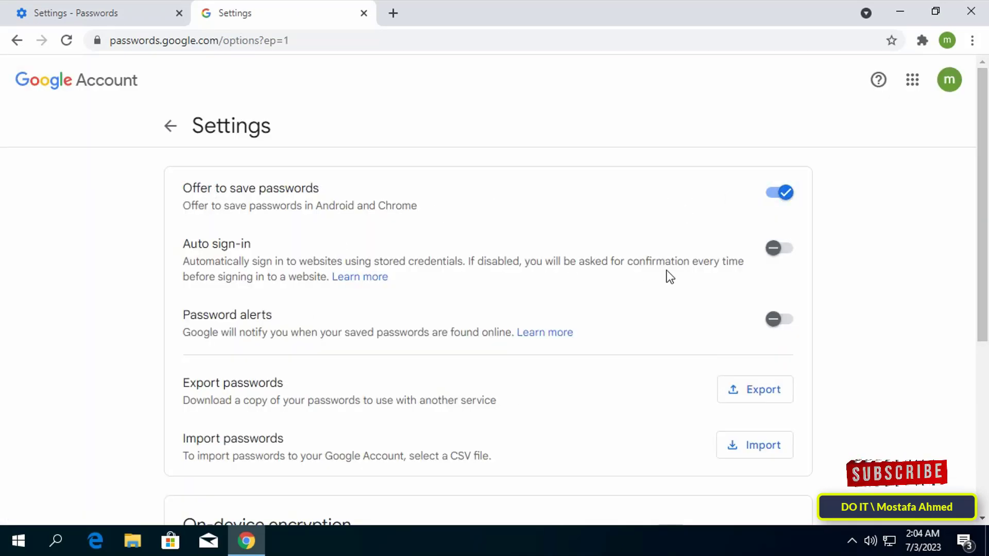
left_click(778, 250)
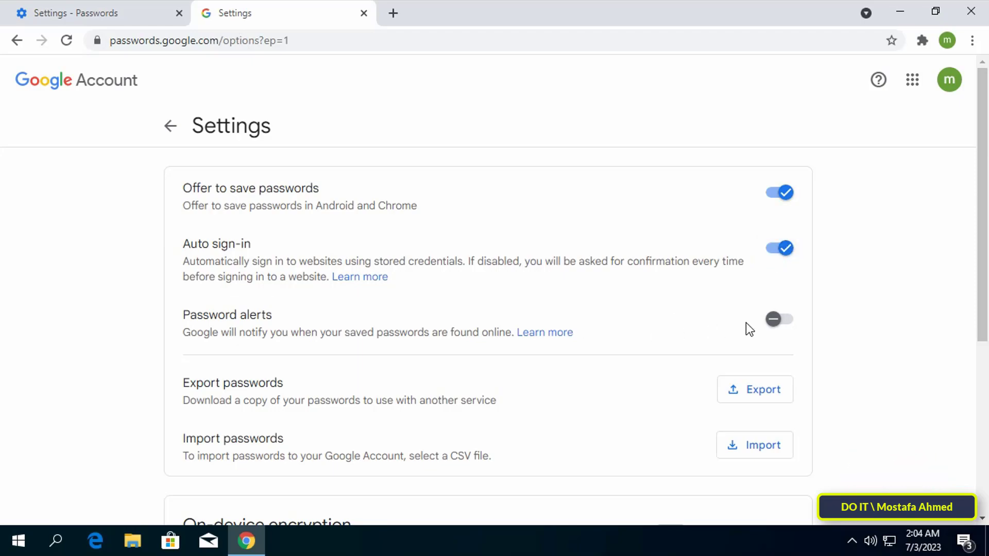
left_click(786, 321)
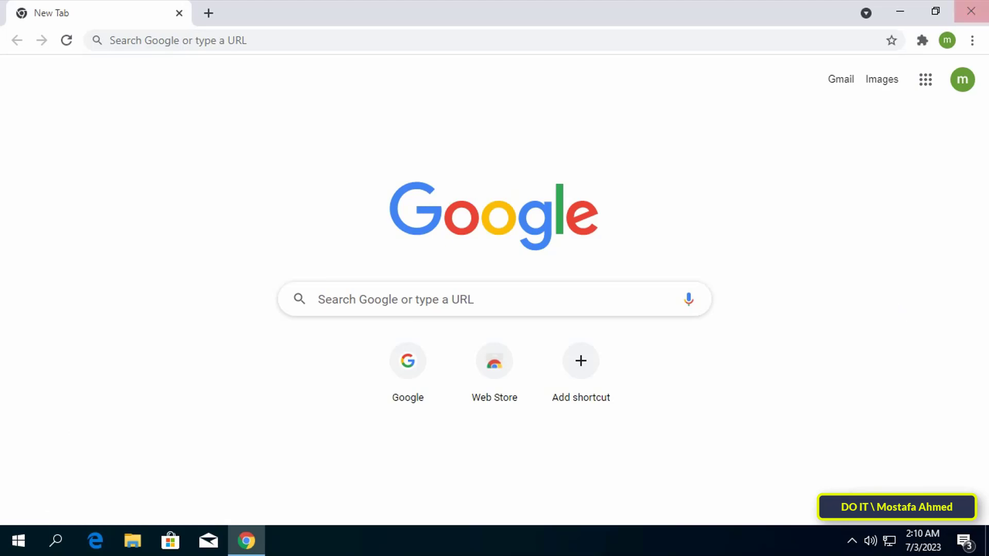
Turn on 'Always use secure connections' in Chrome's Security settings.
left_click(973, 41)
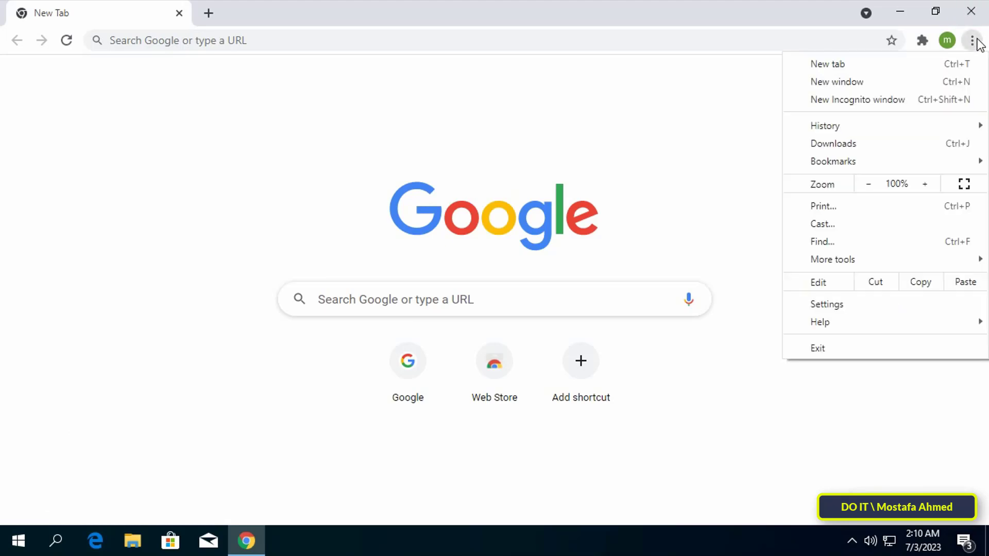
left_click(870, 309)
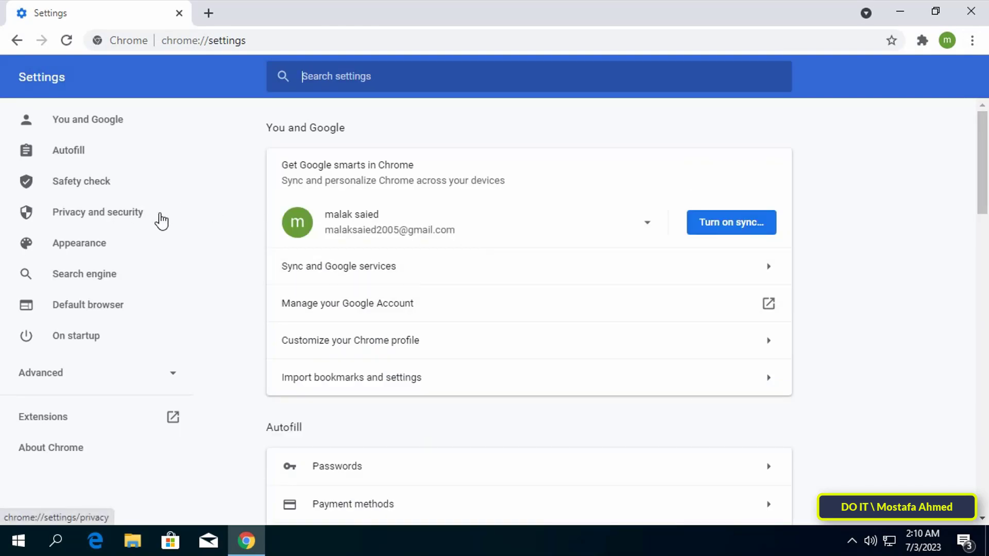
left_click(161, 219)
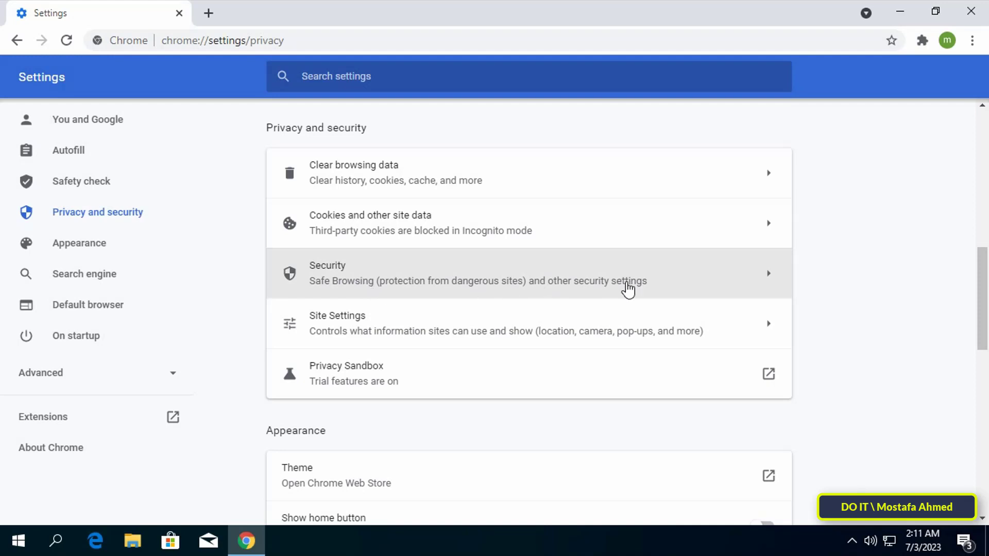
left_click(616, 289)
scroll(874, 366, "down", 10)
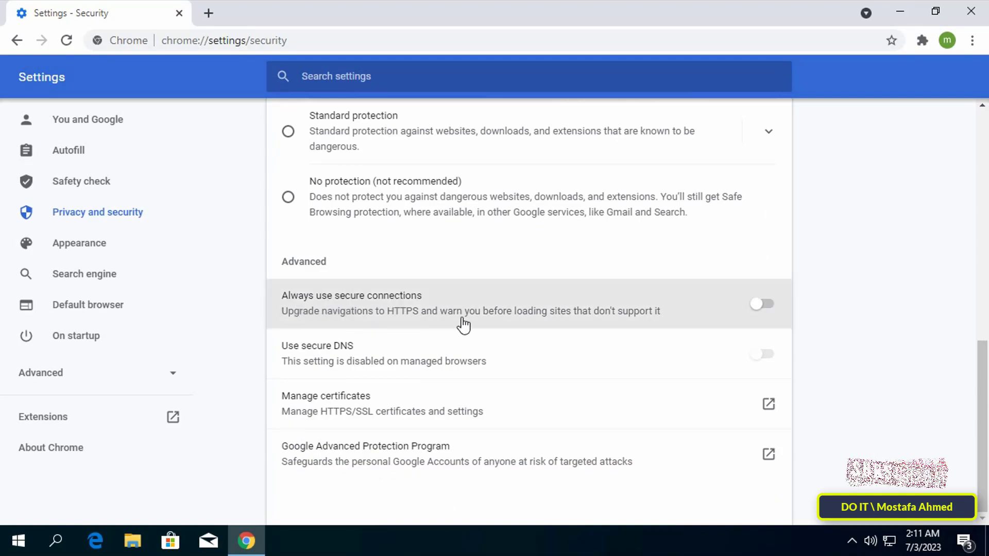
left_click(762, 305)
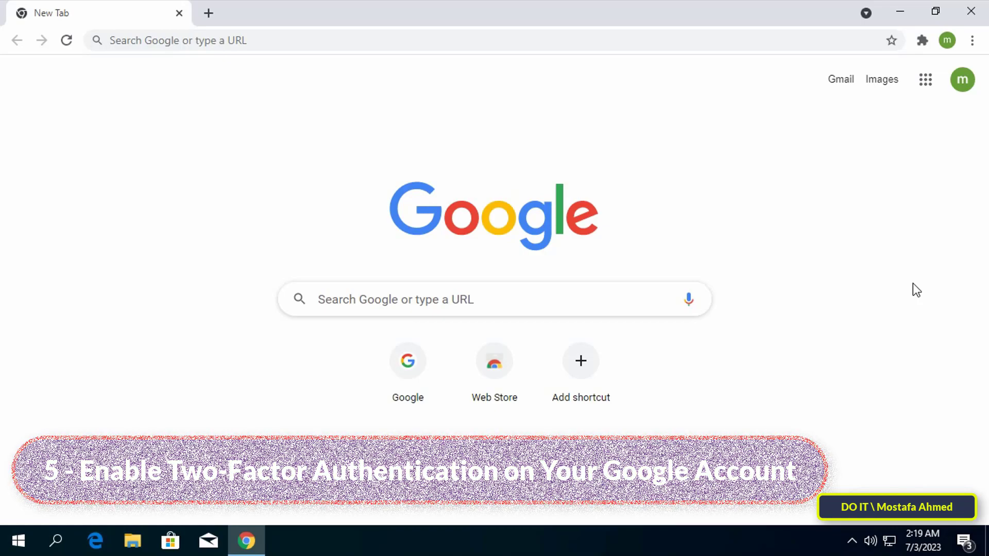
From Manage your Google Account > Security, start 2-Step Verification setup with Get started.
left_click(958, 89)
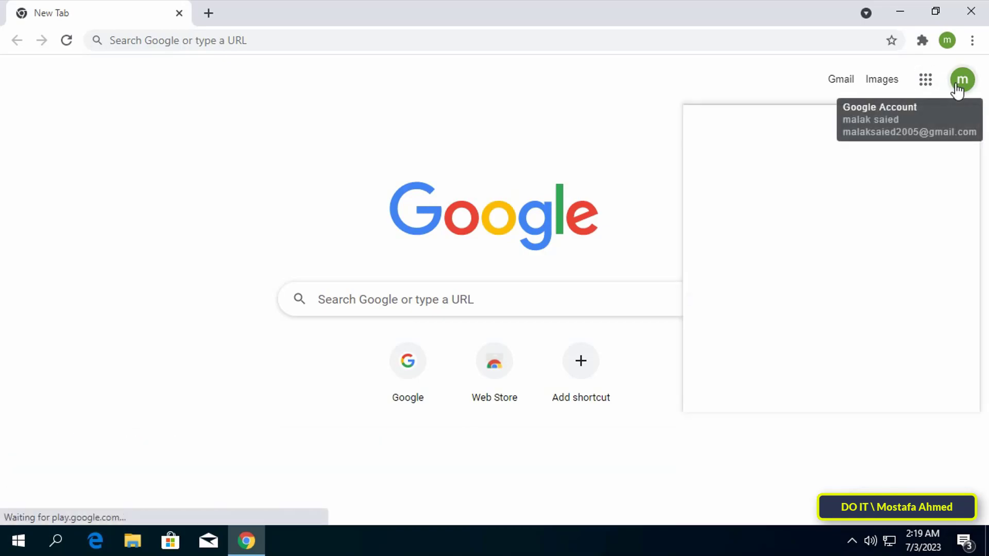
left_click(872, 199)
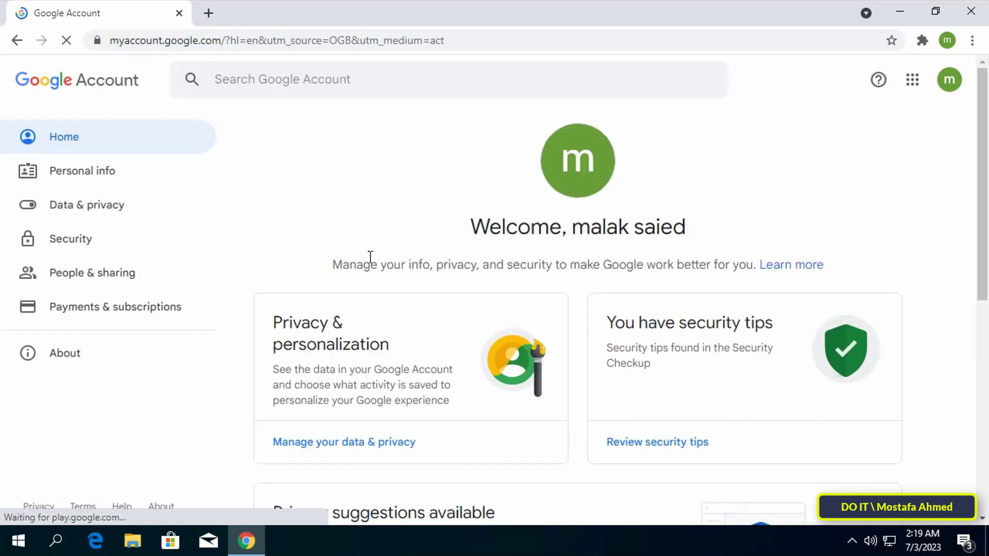
left_click(94, 240)
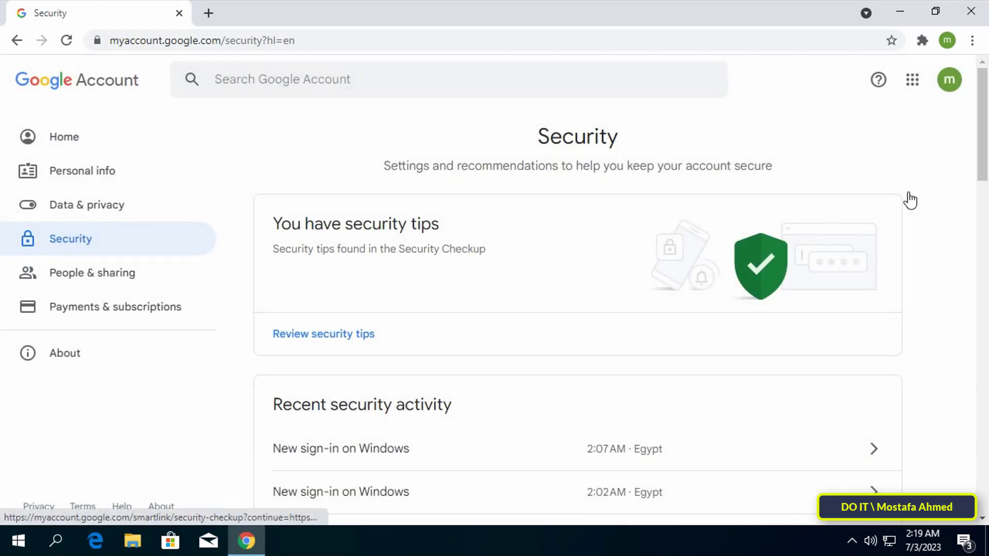
left_click_drag(982, 159, 974, 209)
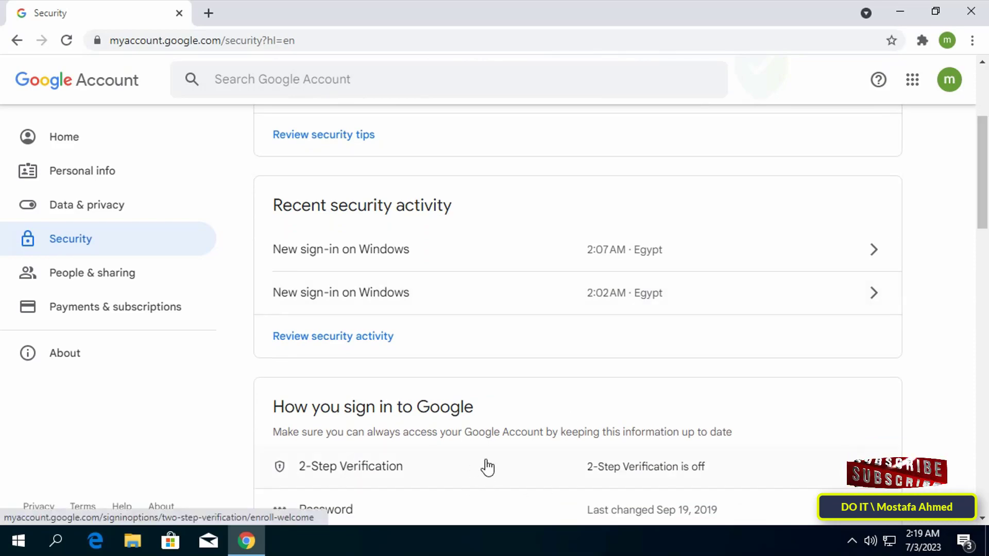
left_click(651, 468)
scroll(651, 464, "down", 4)
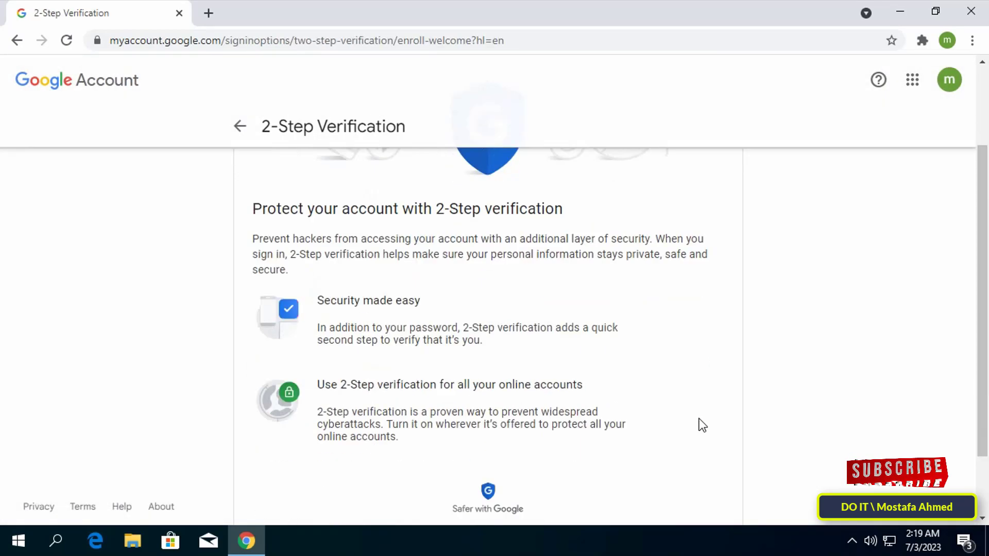
left_click(681, 490)
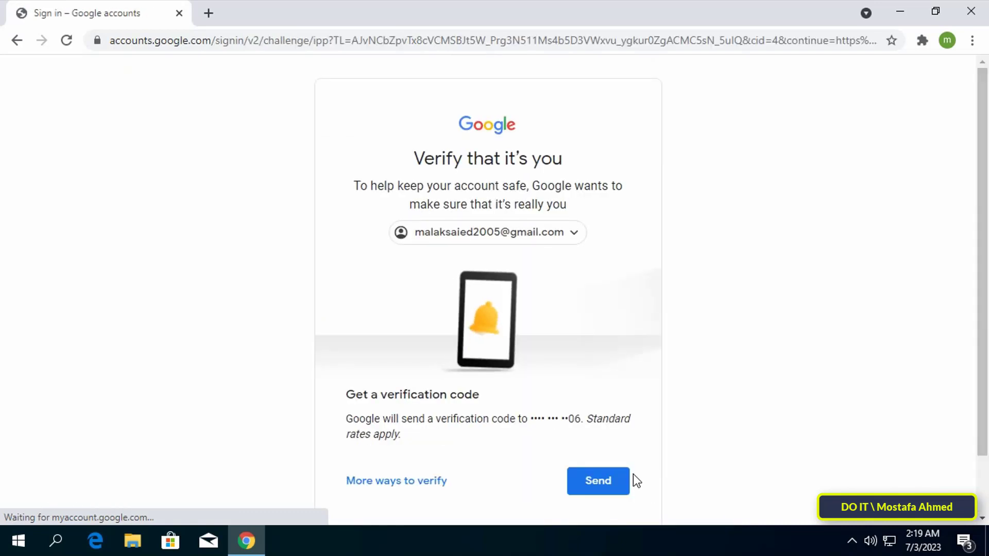
Verify identity by sending a text code and entering the received verification code.
left_click(608, 485)
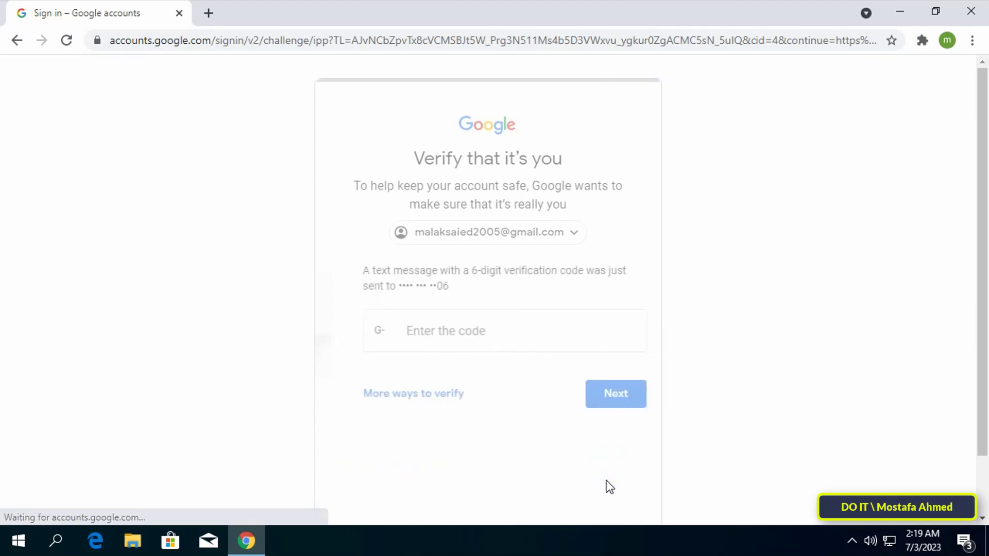
type("30")
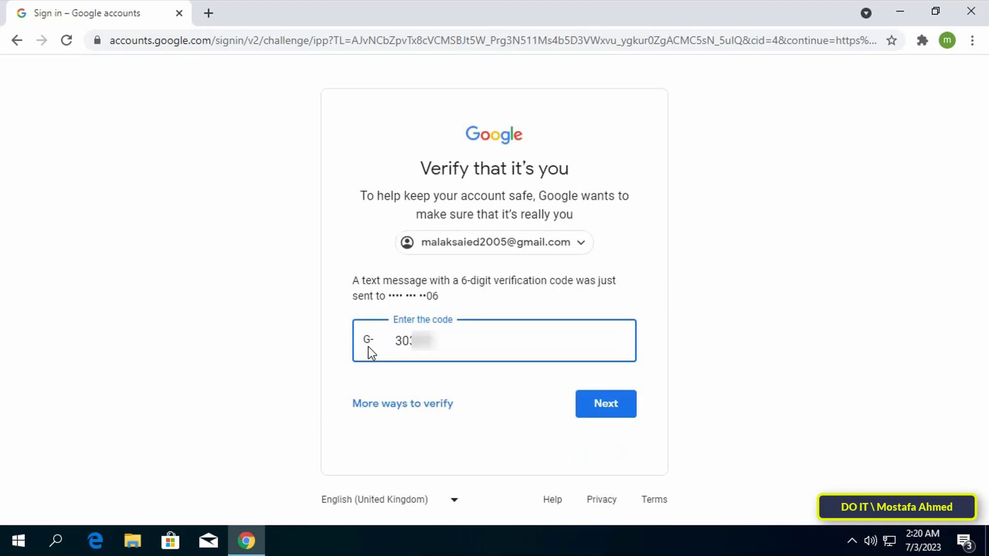
left_click(602, 407)
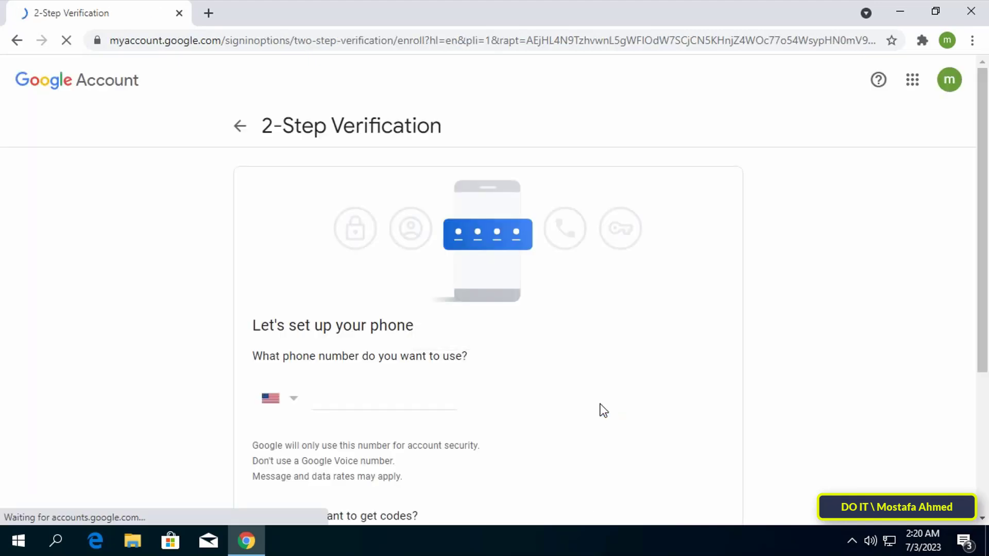
Confirm the phone number with its new code and turn on 2-Step Verification.
scroll(601, 403, "down", 4)
left_click(689, 454)
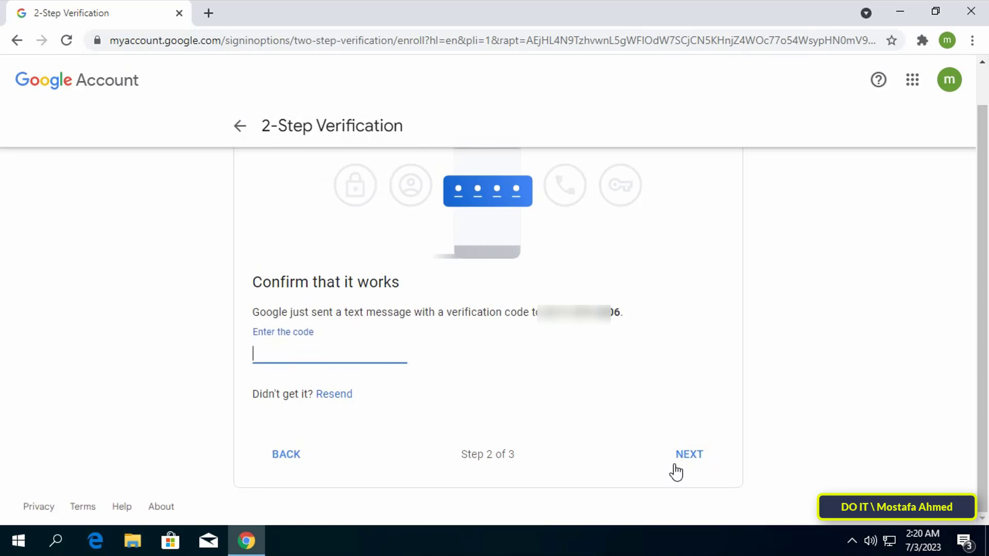
key("ctrl+v")
type("83")
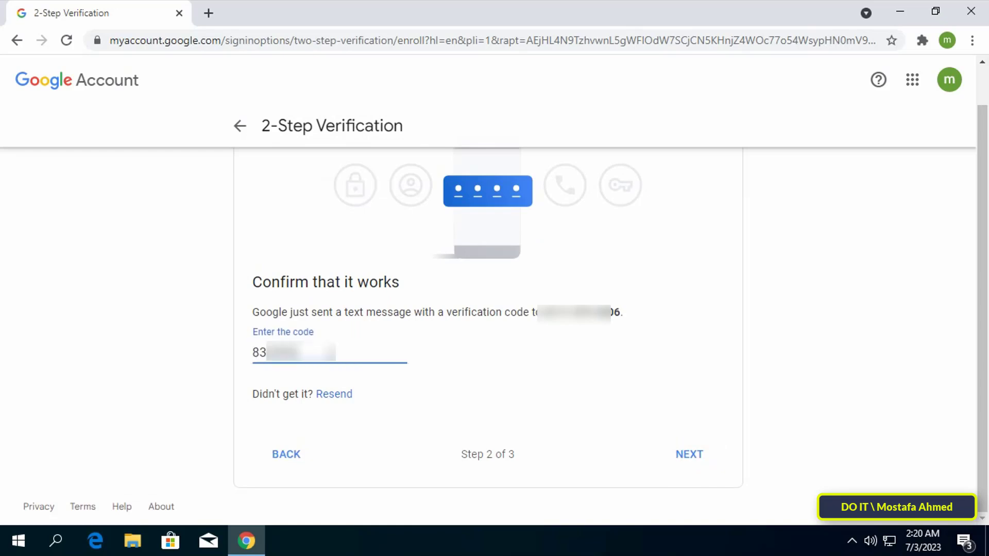
left_click(687, 457)
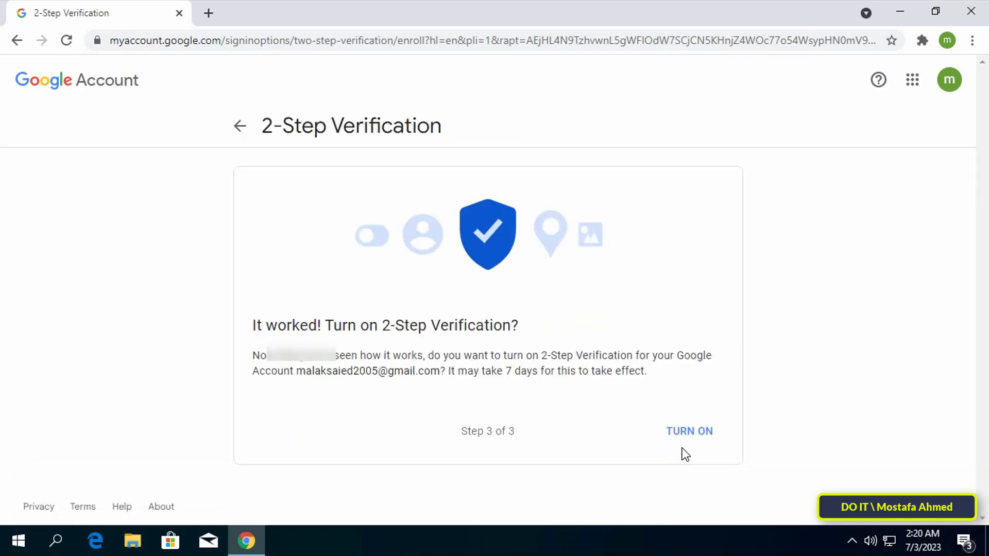
left_click(689, 436)
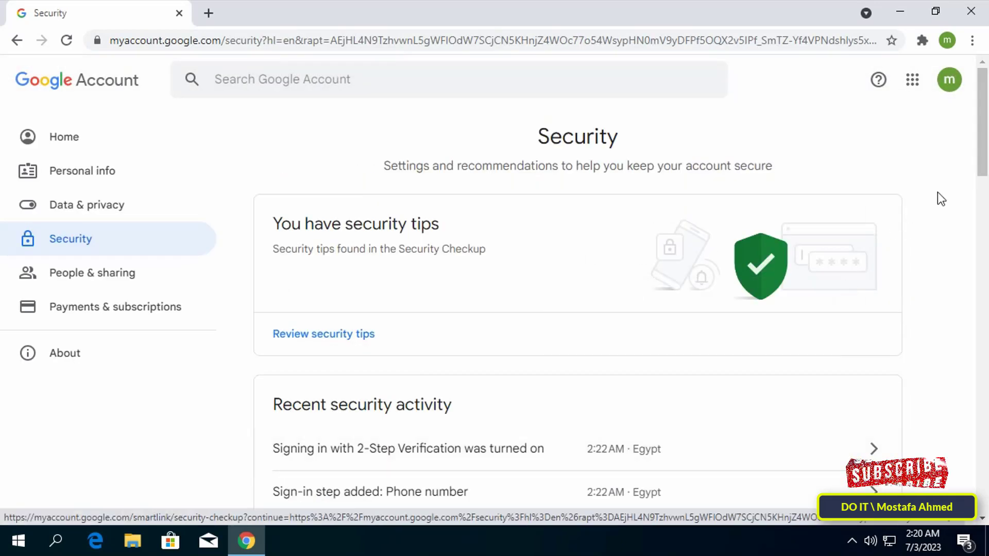
Scroll the Google Account Security page to review the recent security activity.
left_click_drag(986, 166, 986, 216)
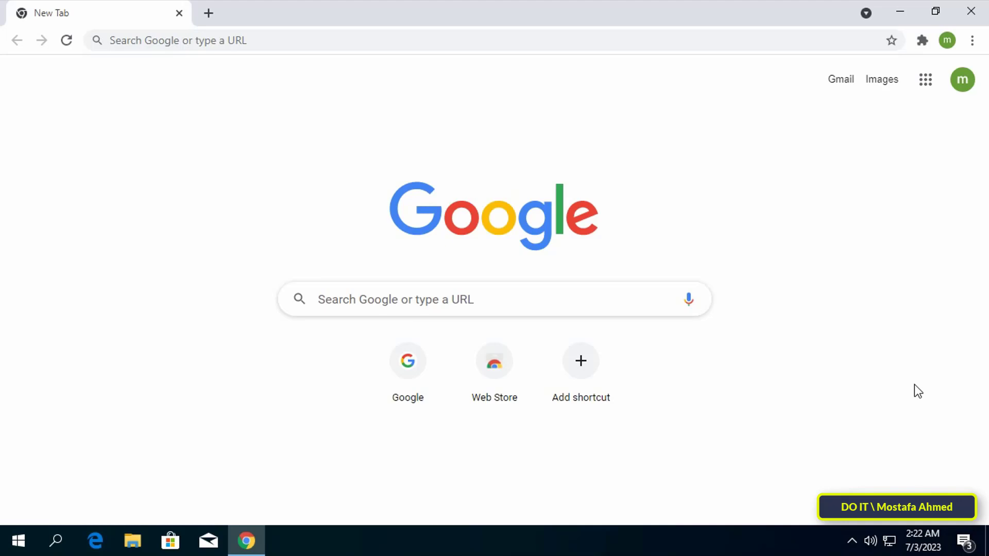
Run Safety check from Privacy and security settings and review the results.
left_click(972, 41)
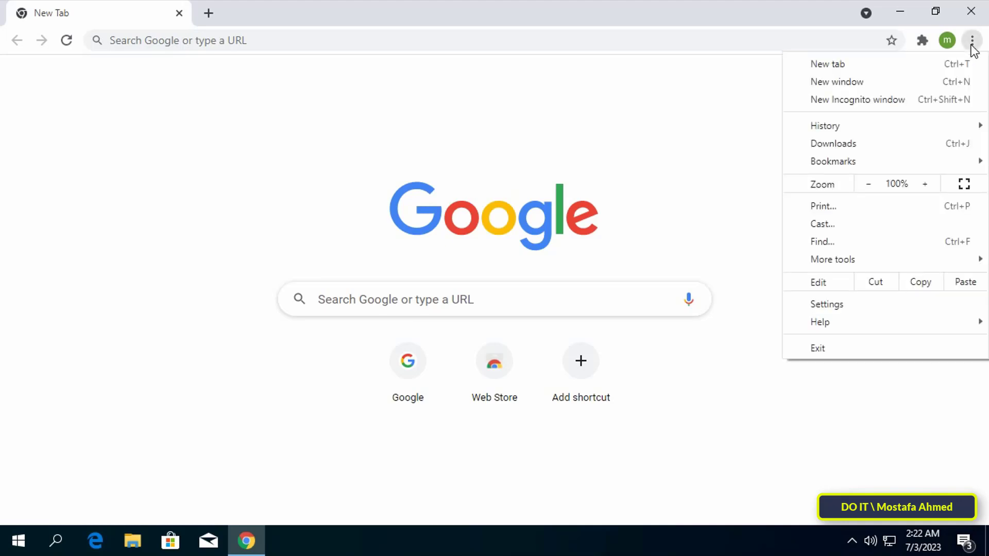
left_click(868, 304)
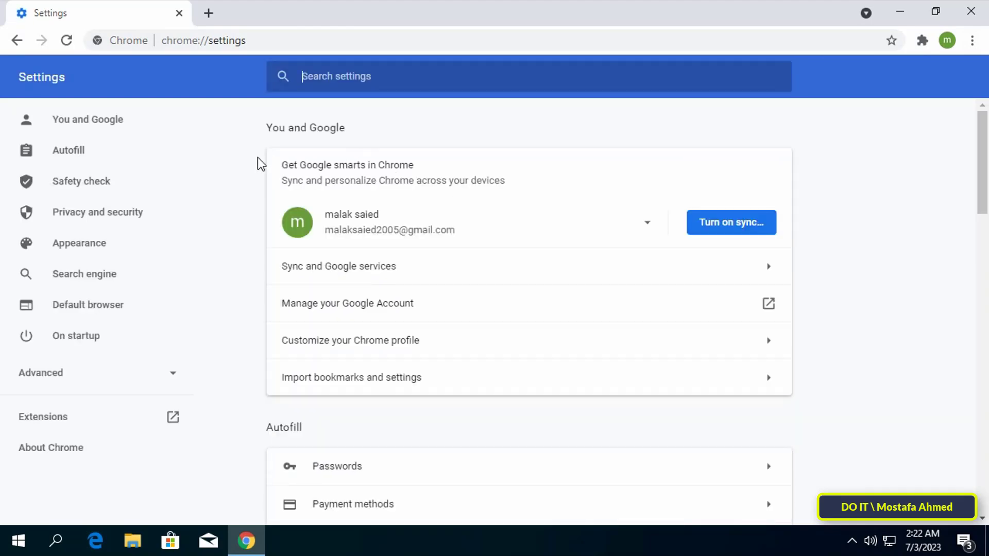
left_click(152, 221)
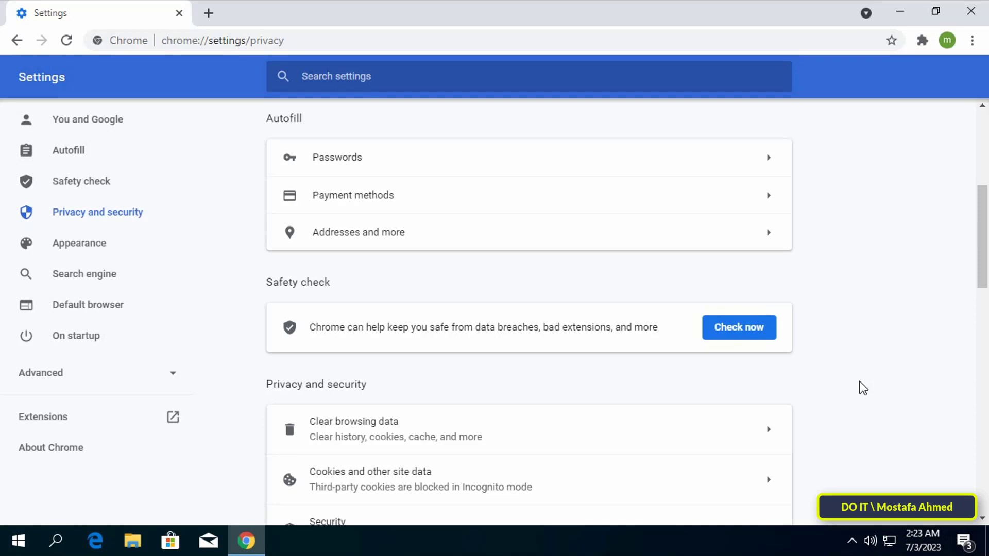
left_click(757, 339)
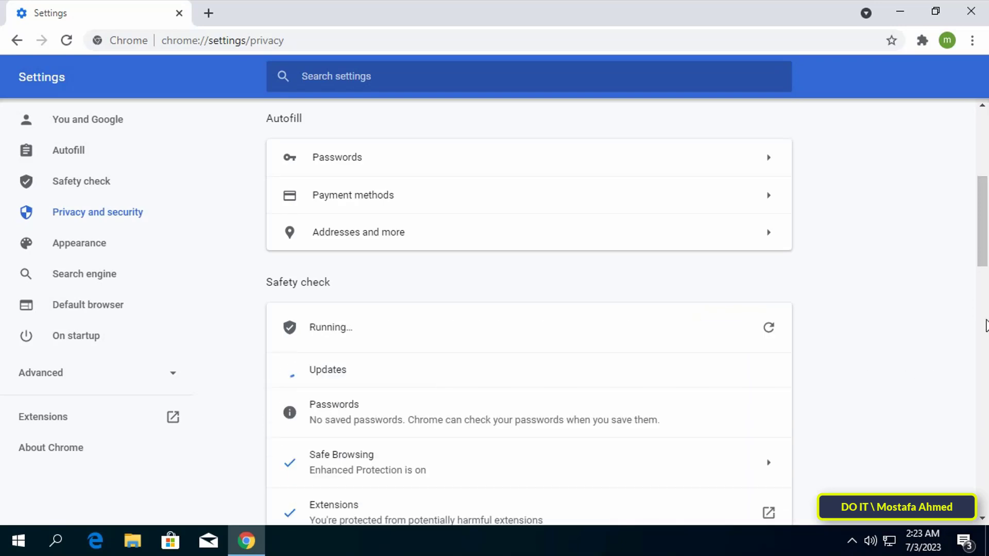
left_click_drag(985, 235, 985, 259)
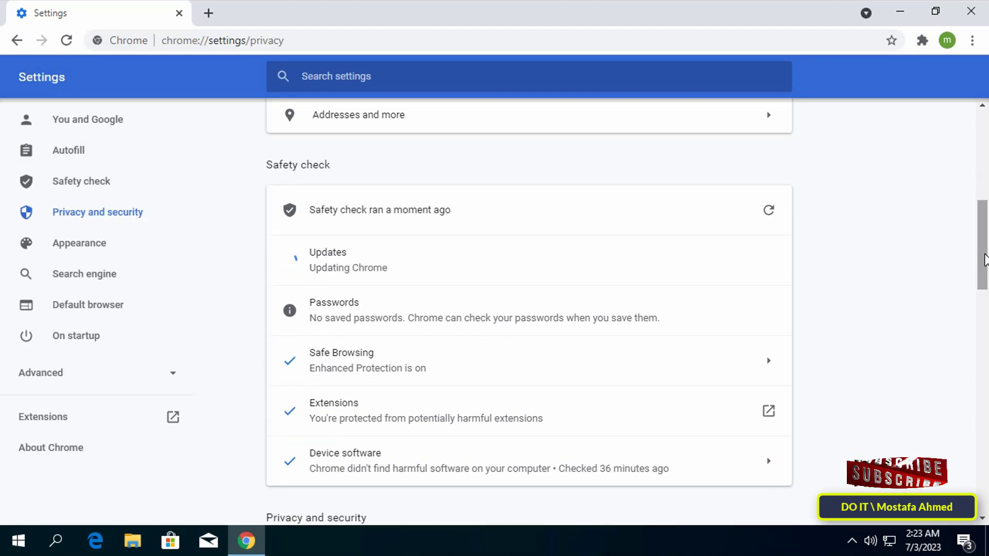